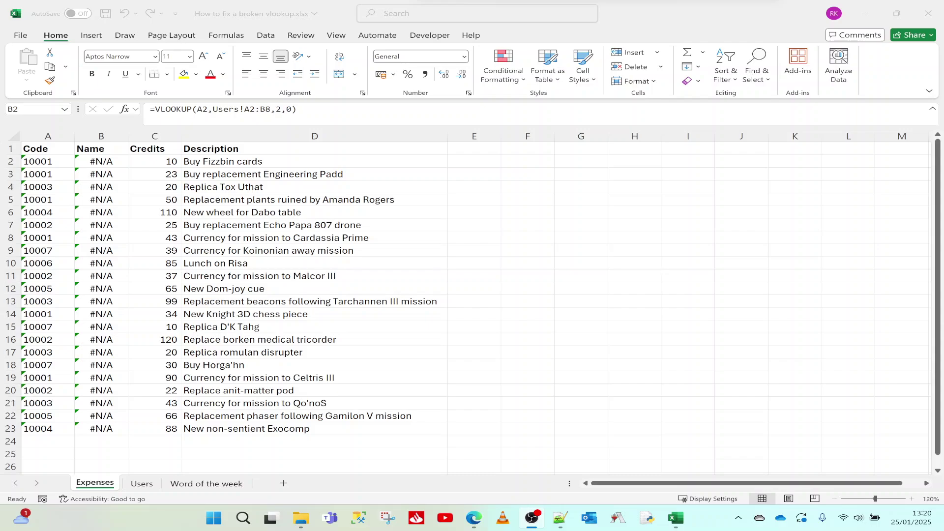
Examine the VLOOKUP formula in B2 of the Expenses sheet against the code and name table A2:B8 on the Users sheet
click(400, 206)
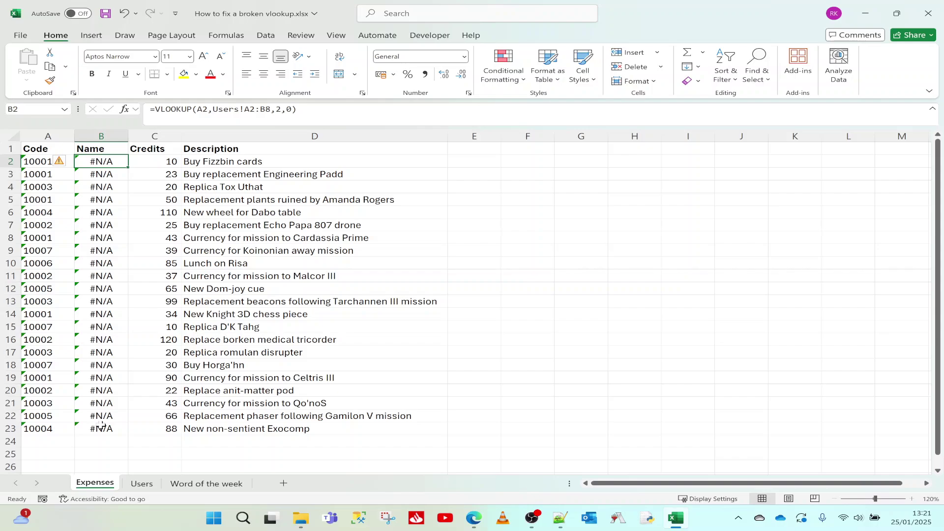
click(141, 484)
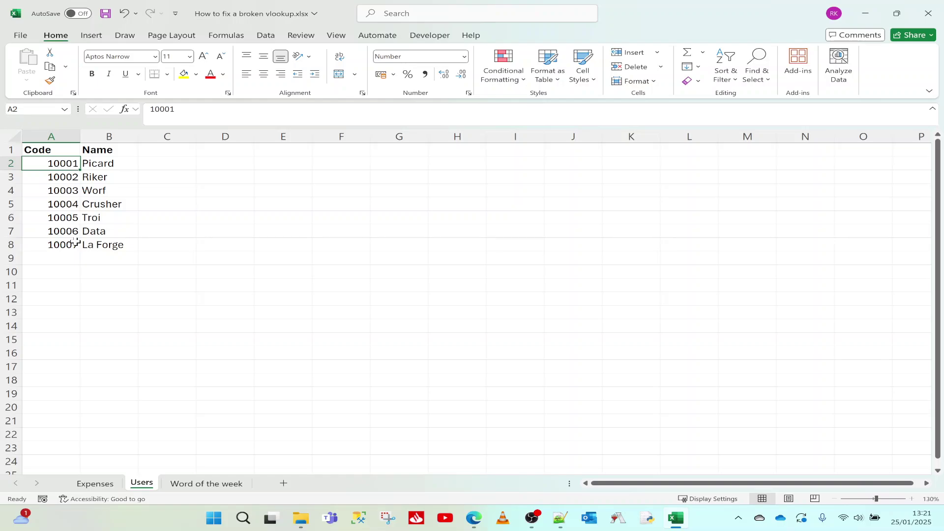
click(98, 486)
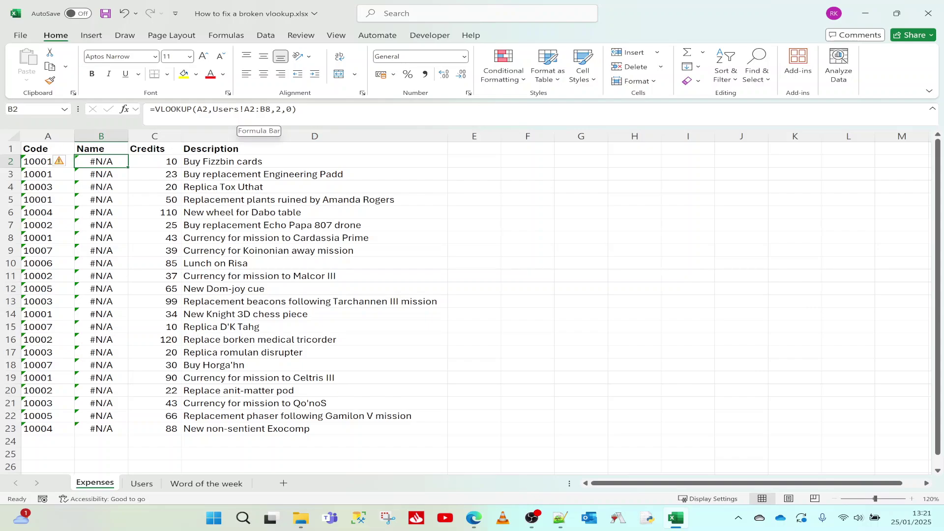
click(143, 484)
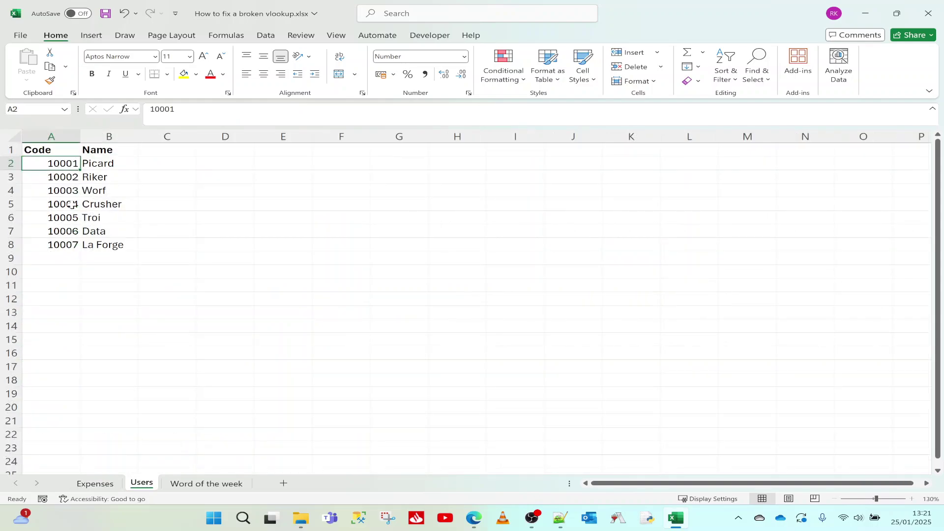
drag(59, 163, 117, 246)
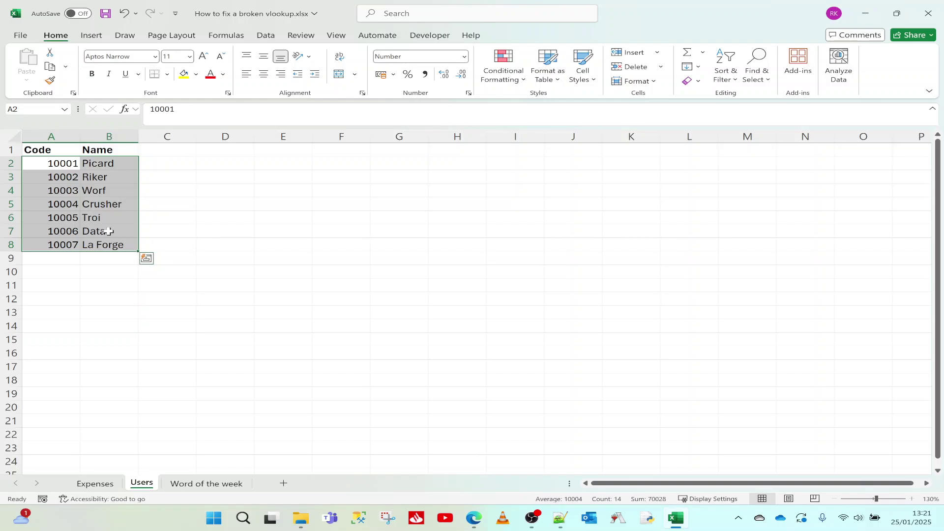
click(94, 484)
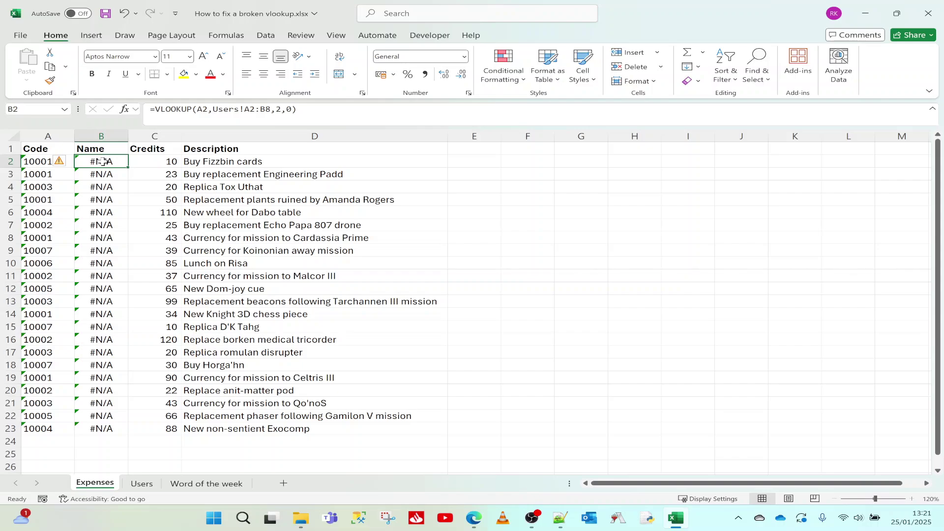
drag(208, 109, 198, 109)
key(Escape)
Compare how the codes are stored and formatted in A2 of the Expenses sheet and in A2:A8 of the Users sheet
click(33, 158)
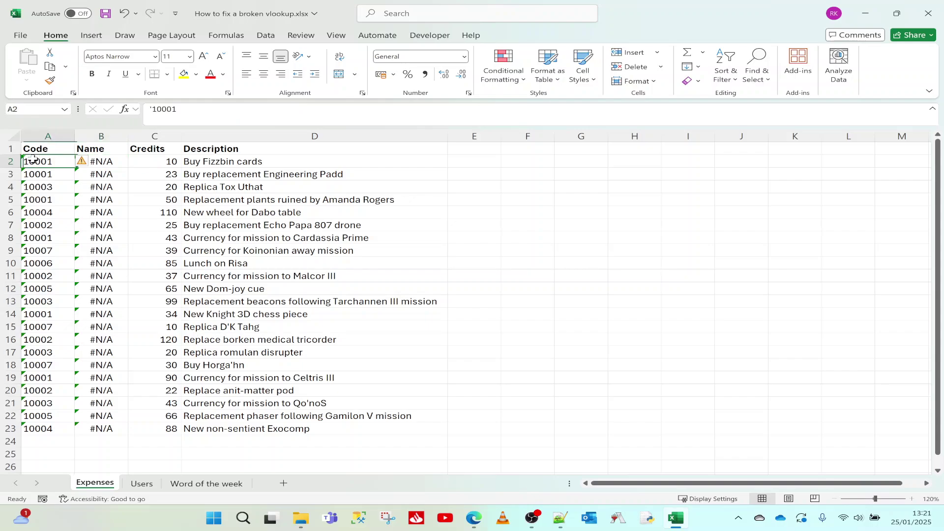
click(142, 483)
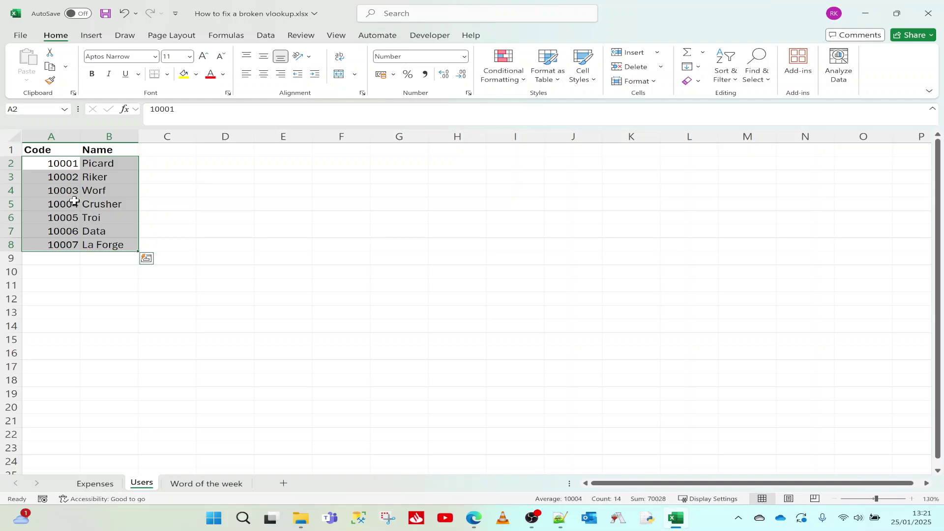
drag(55, 163, 60, 244)
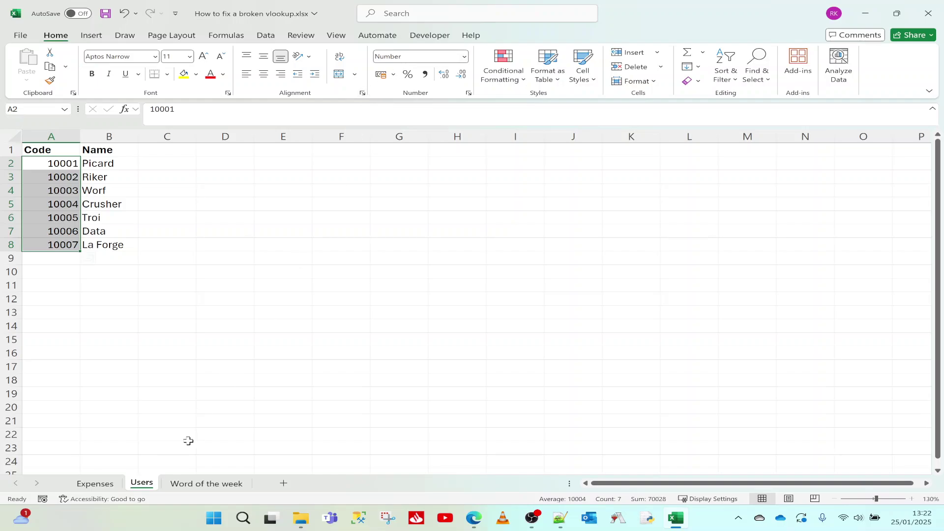
click(95, 483)
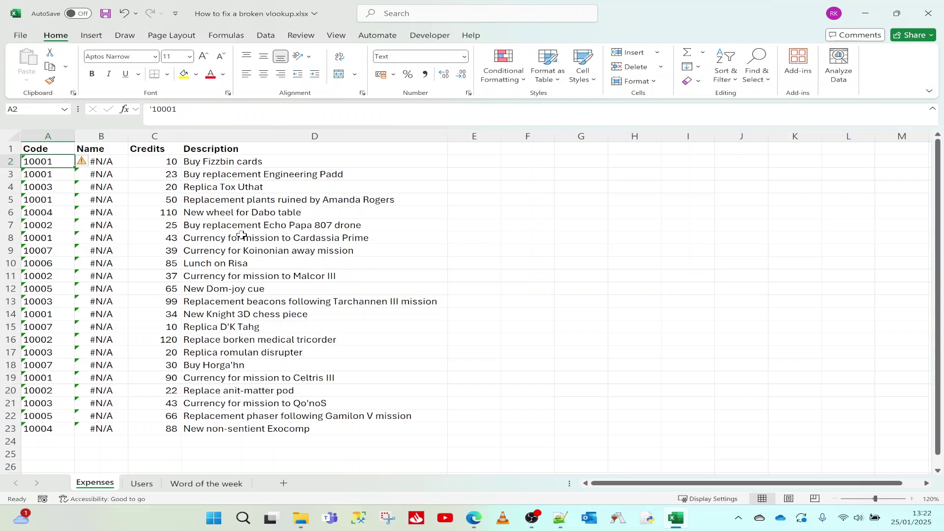
click(141, 483)
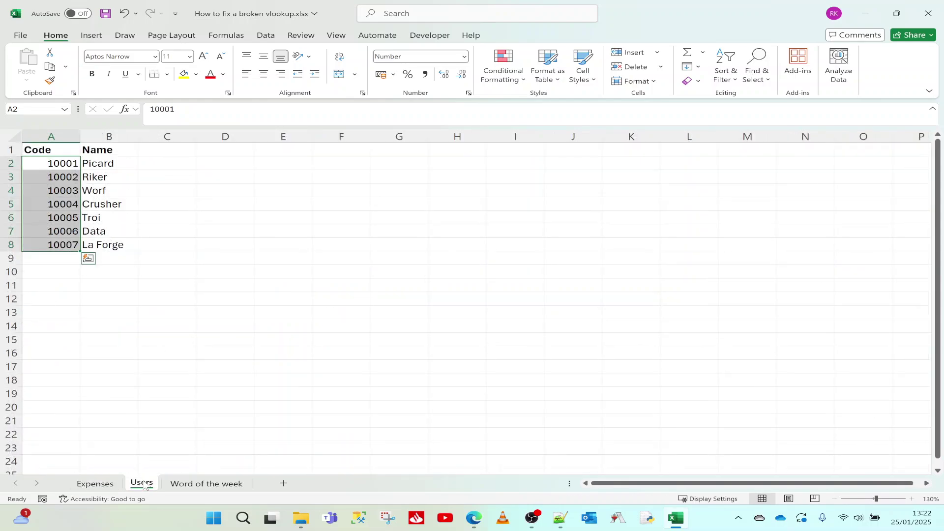
click(52, 165)
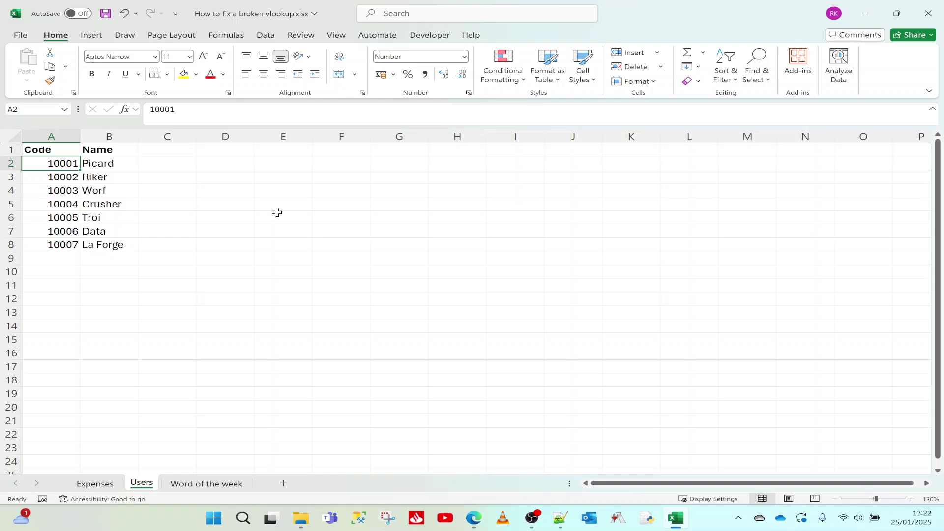
click(127, 162)
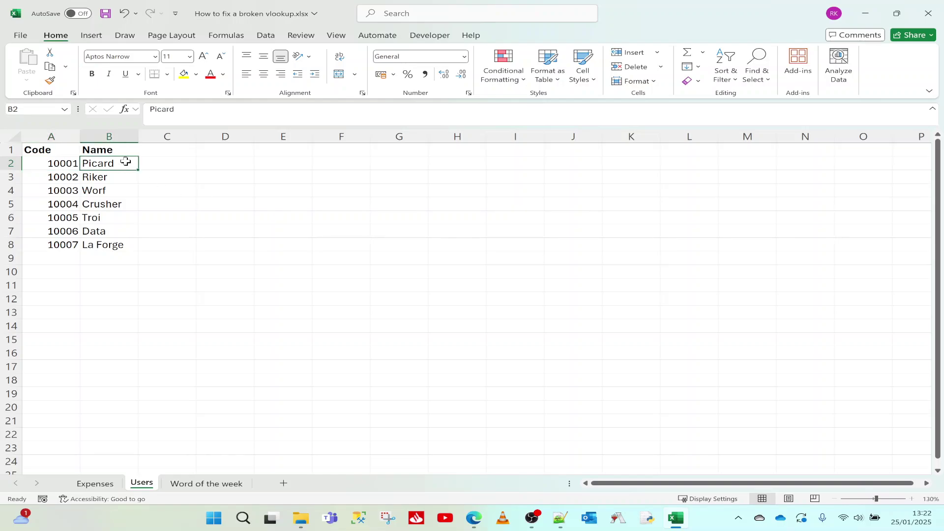
click(106, 484)
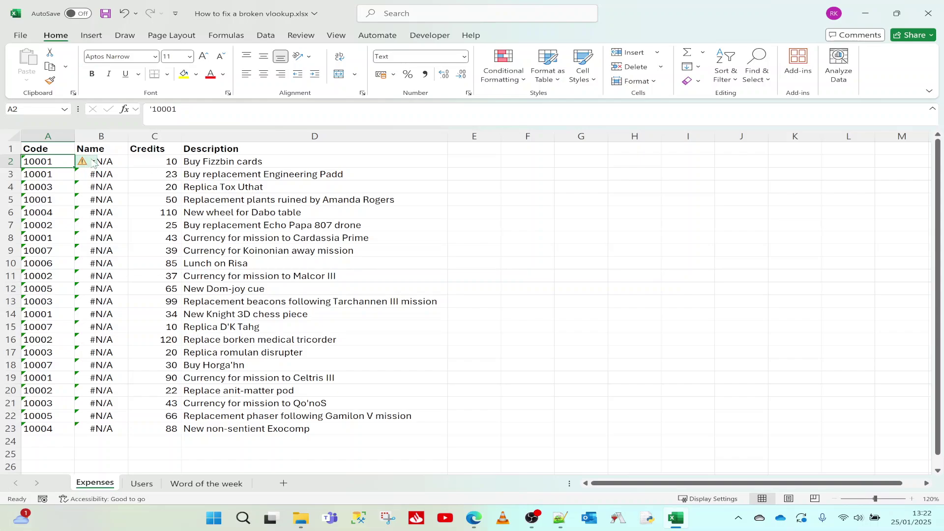
Convert the code stored as text in A2 of the Expenses sheet to a number
mouse_move(89, 165)
key(F2)
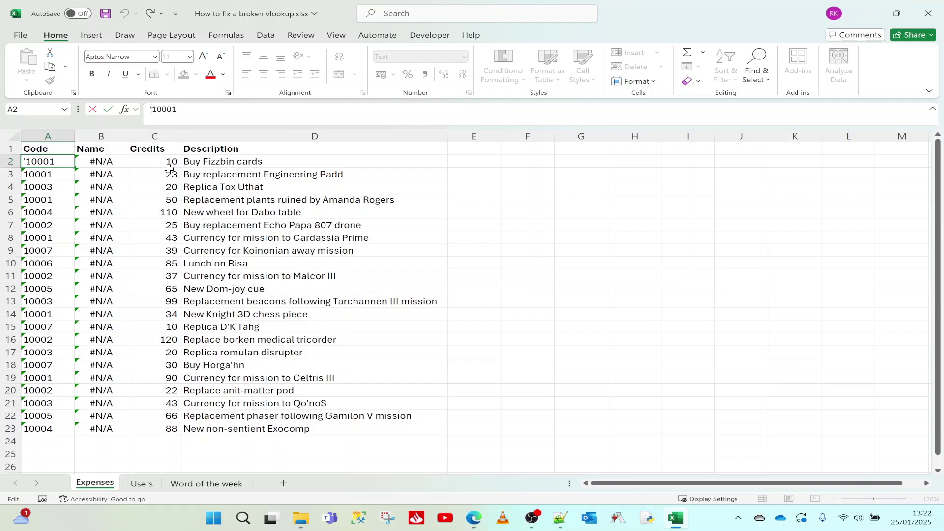
key(ctrl+Return)
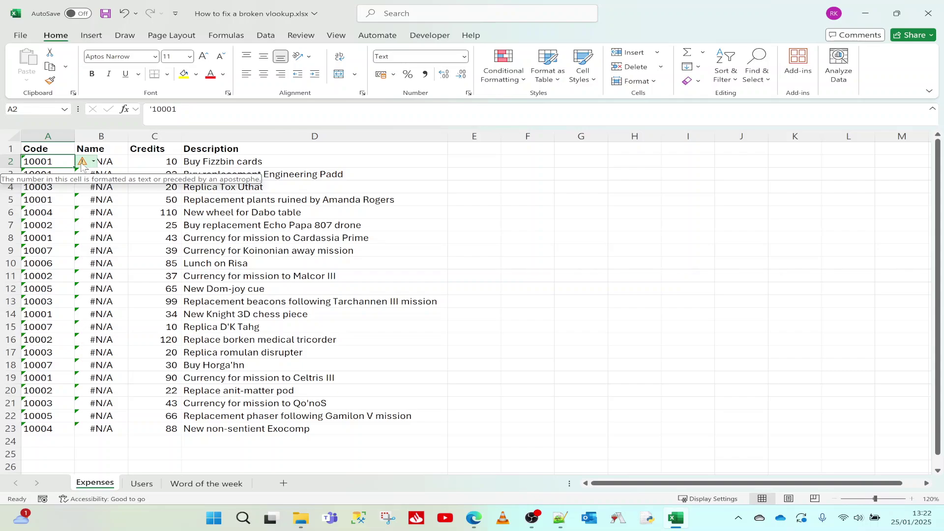
click(95, 164)
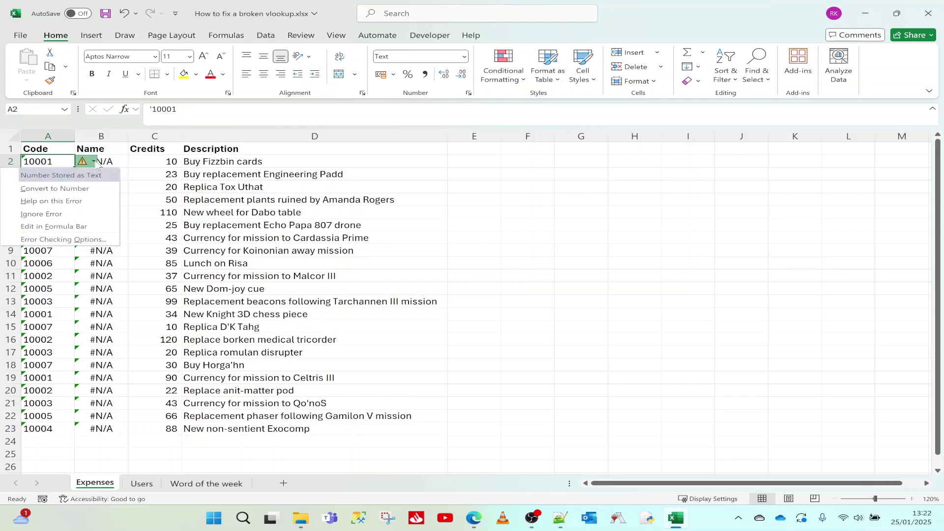
click(86, 189)
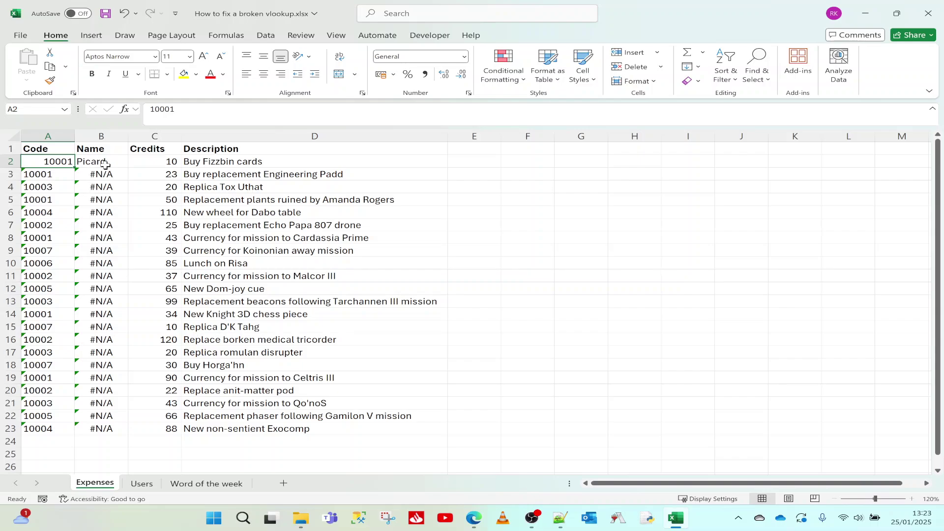
Convert the remaining text codes in A3:A23 of the Expenses sheet to numbers
drag(40, 176, 51, 430)
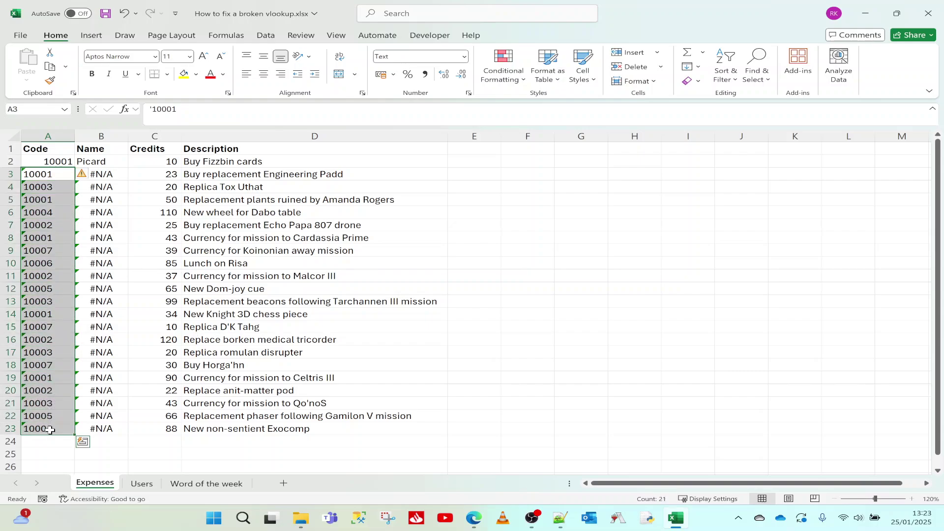
click(82, 175)
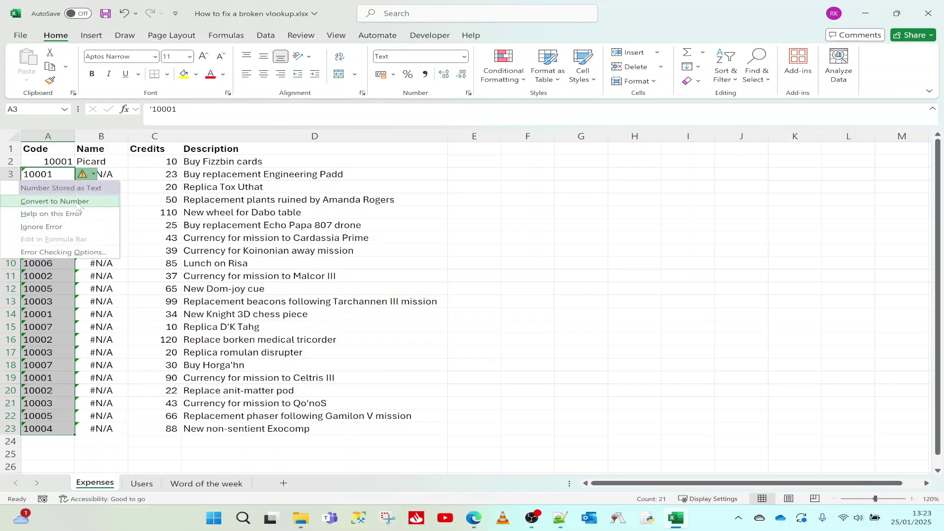
click(74, 201)
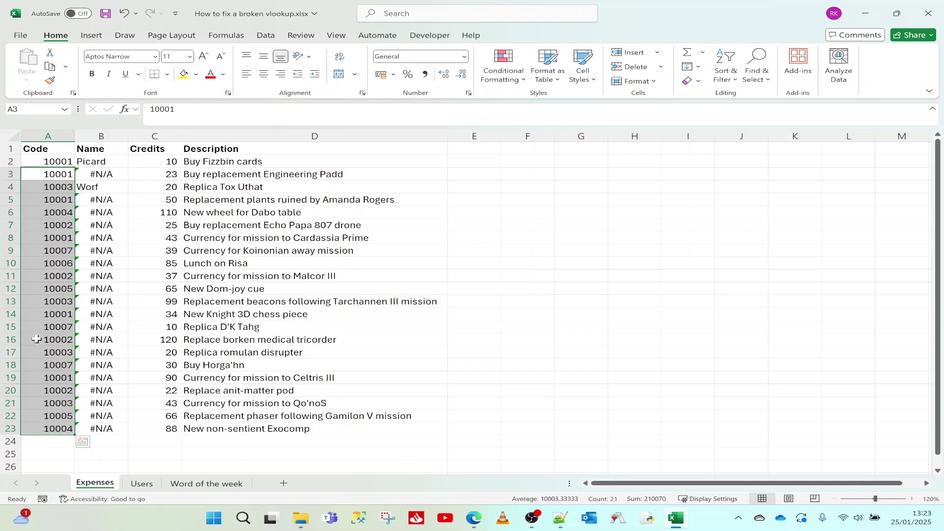
click(57, 426)
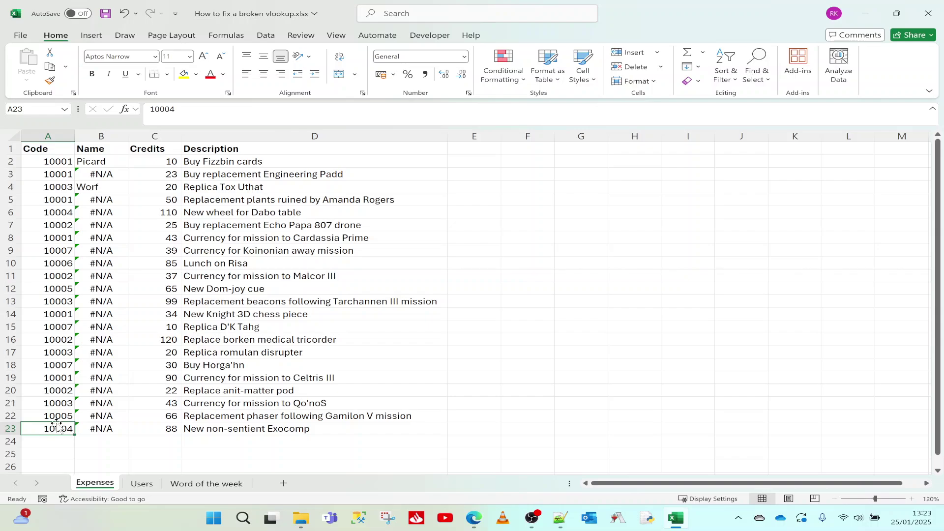
Check the VLOOKUP formulas in B2, B3 and B4 against the lookup table on the Users sheet
click(104, 160)
click(105, 187)
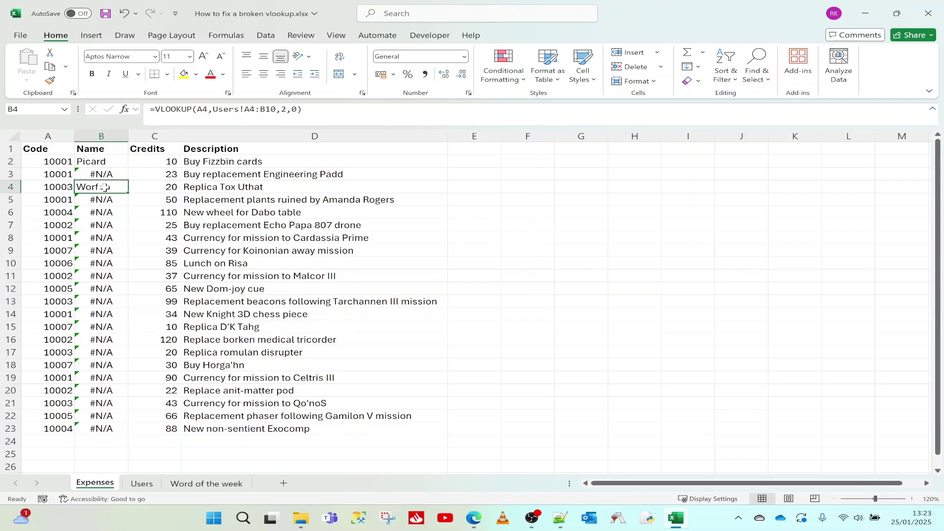
click(105, 176)
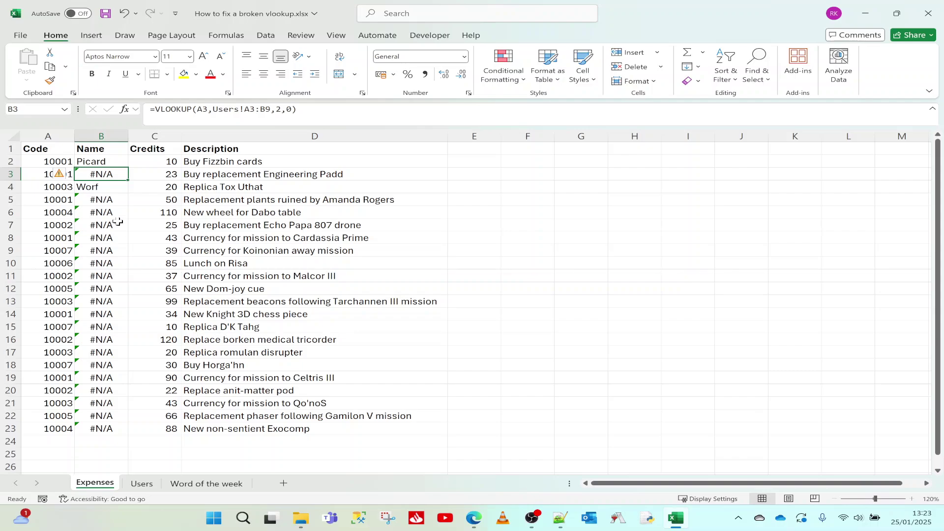
click(103, 160)
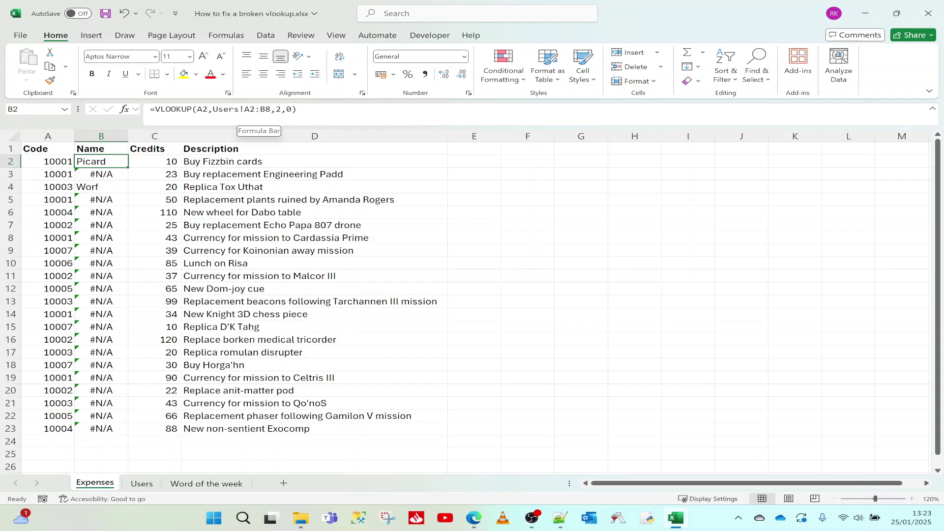
click(141, 484)
drag(59, 164, 108, 244)
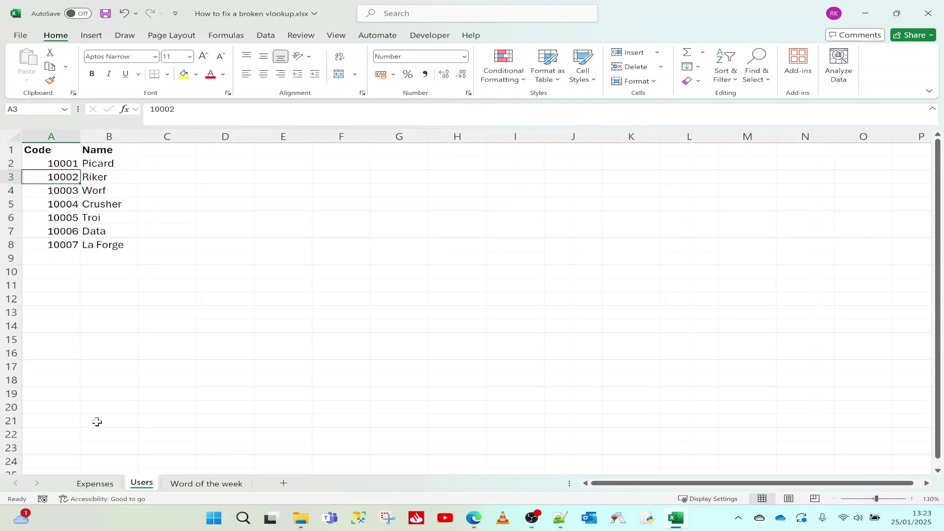
click(98, 485)
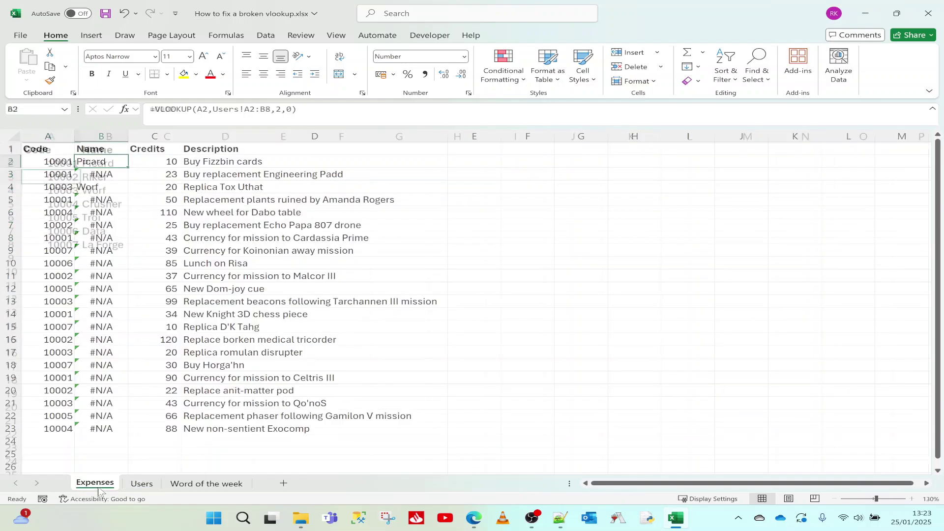
Compare the table array references of the VLOOKUP formulas in B2, B3 and further down the Name column to B6
click(108, 172)
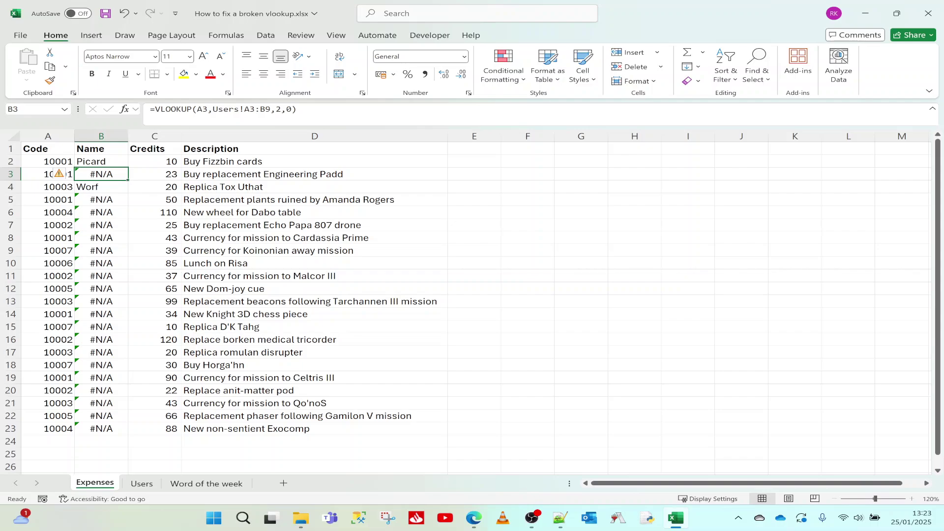
click(116, 164)
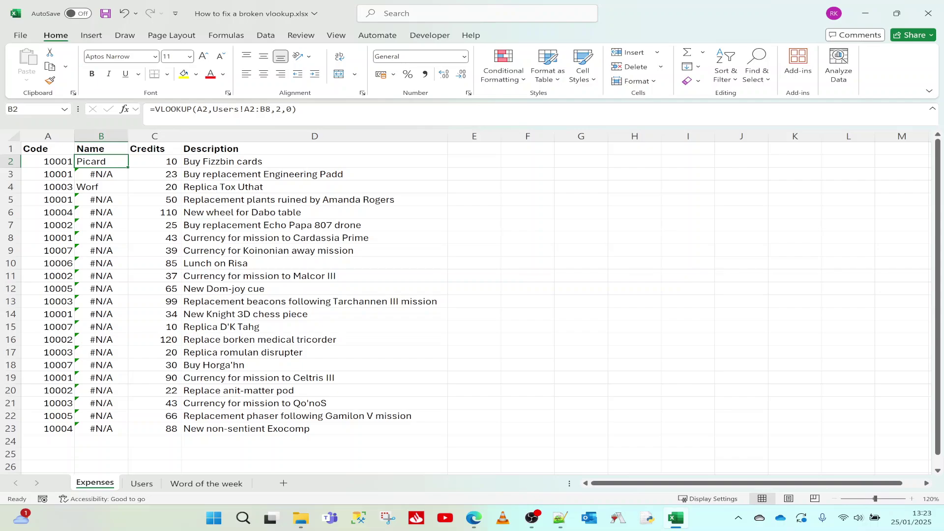
click(109, 174)
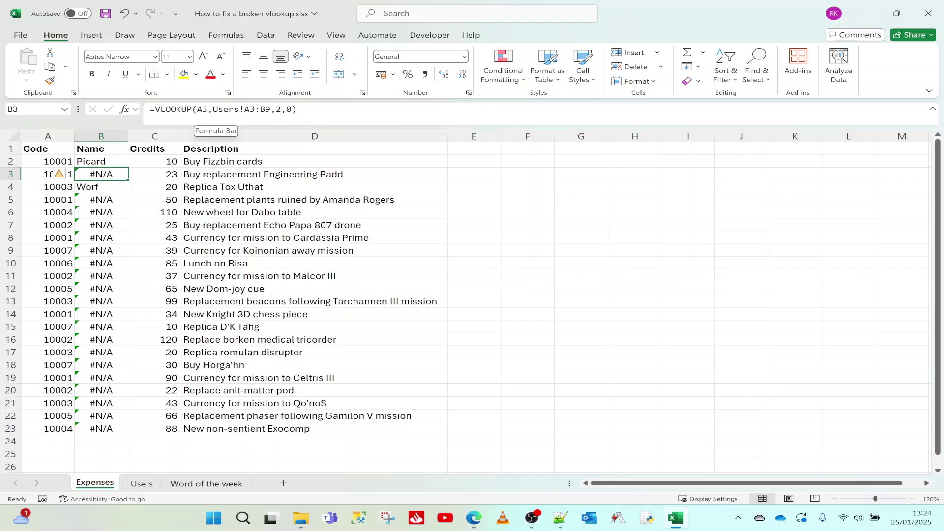
click(270, 108)
click(266, 109)
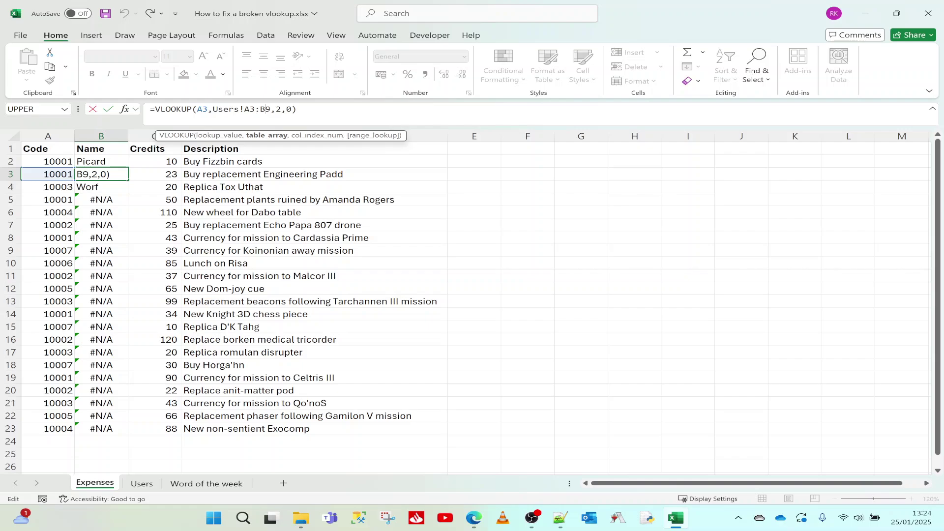
click(90, 162)
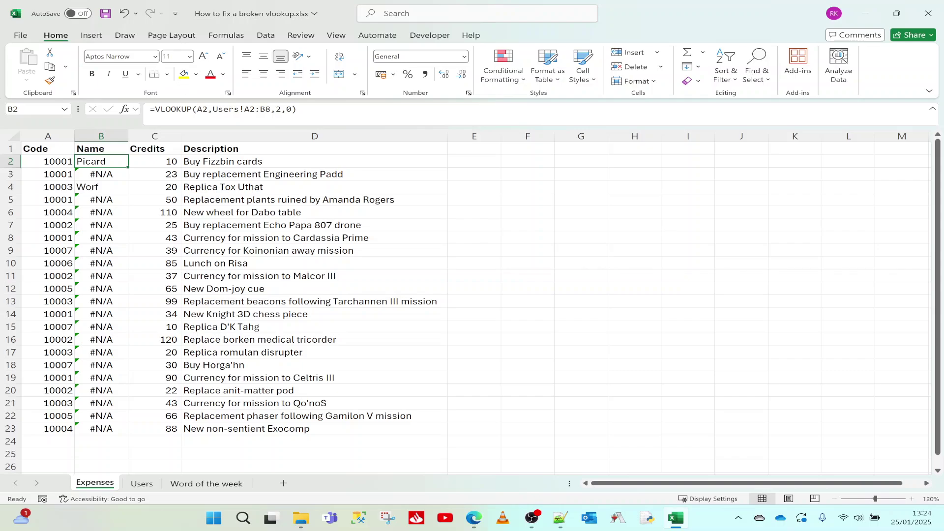
double_click(110, 161)
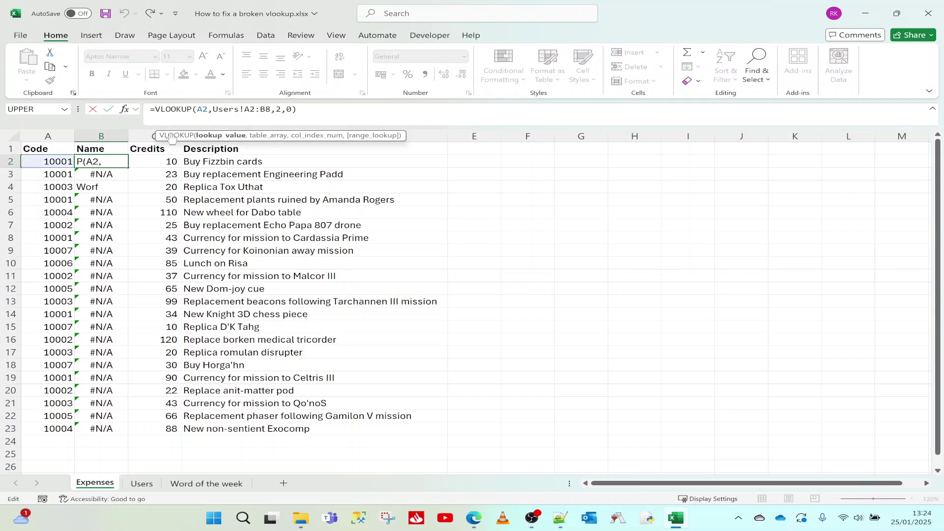
key(Return)
key(Down)
key(Down)
key(Down)
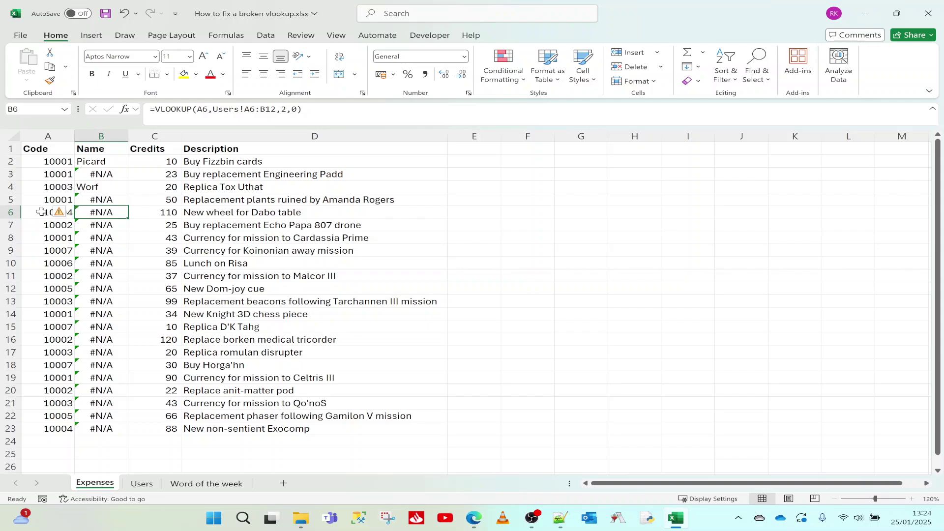
click(112, 161)
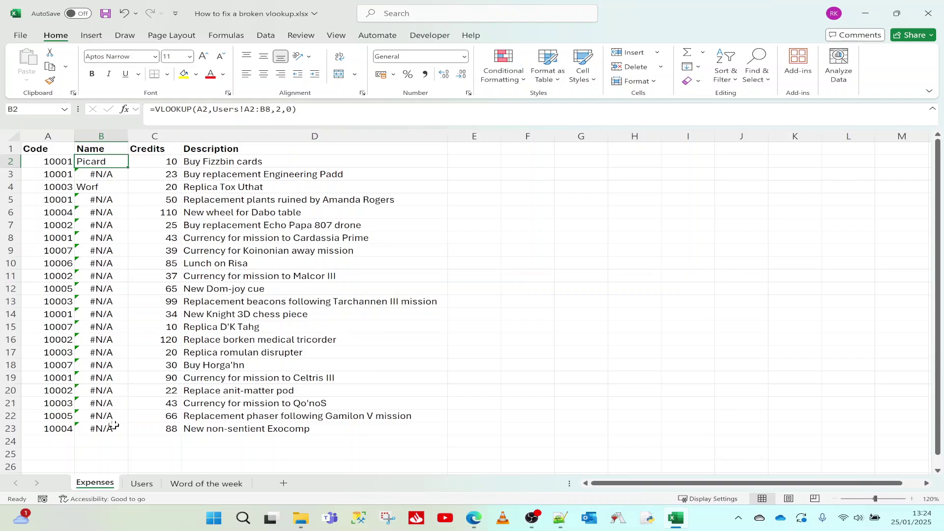
Lock the table array rows in B2's VLOOKUP formula as Users!A$2:B$8 and fill the formula down to B23
click(300, 109)
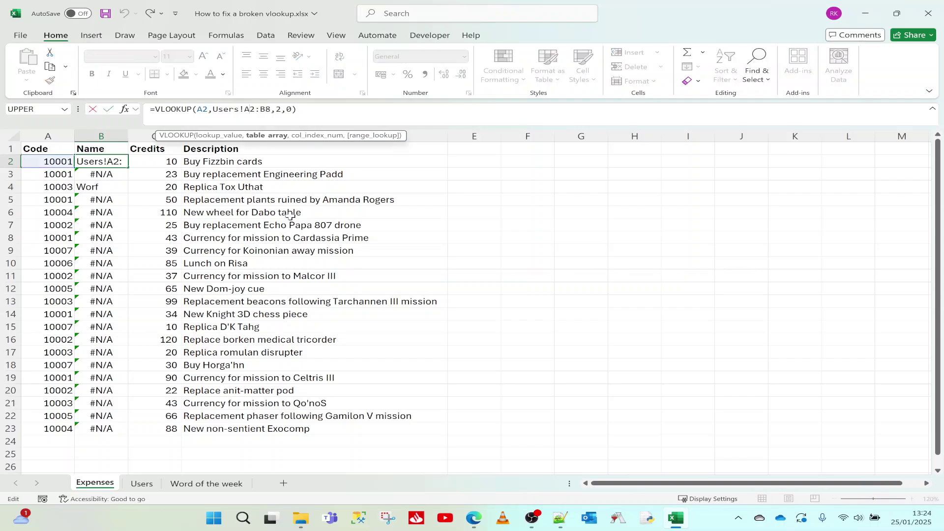
text($)
click(270, 109)
text($)
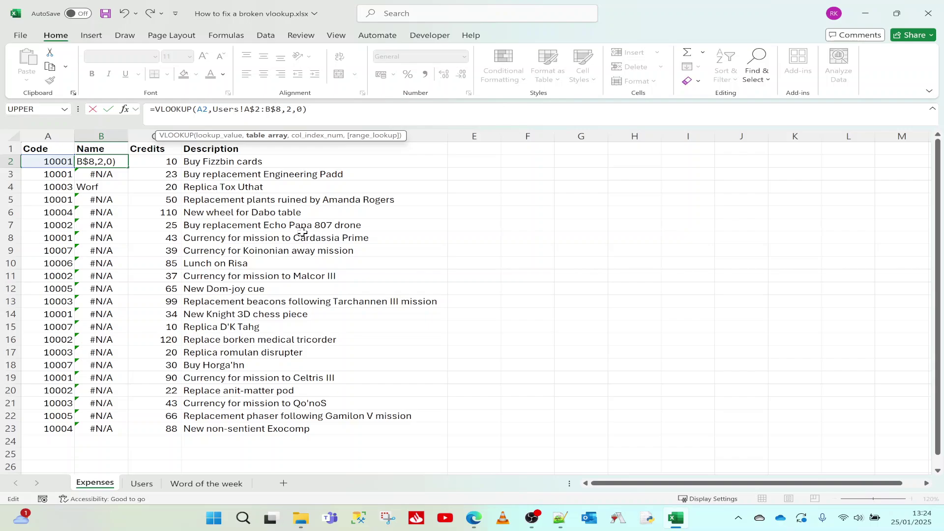
key(Return)
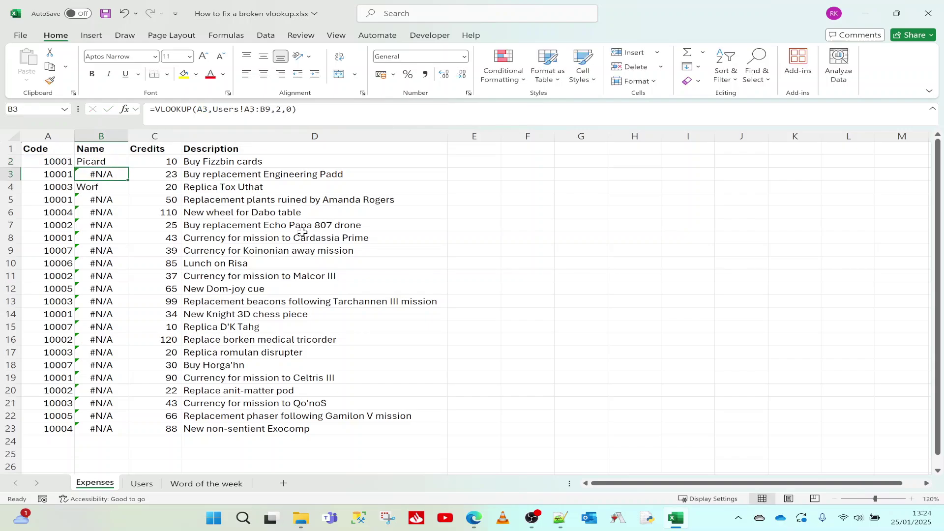
click(93, 159)
drag(127, 167, 134, 434)
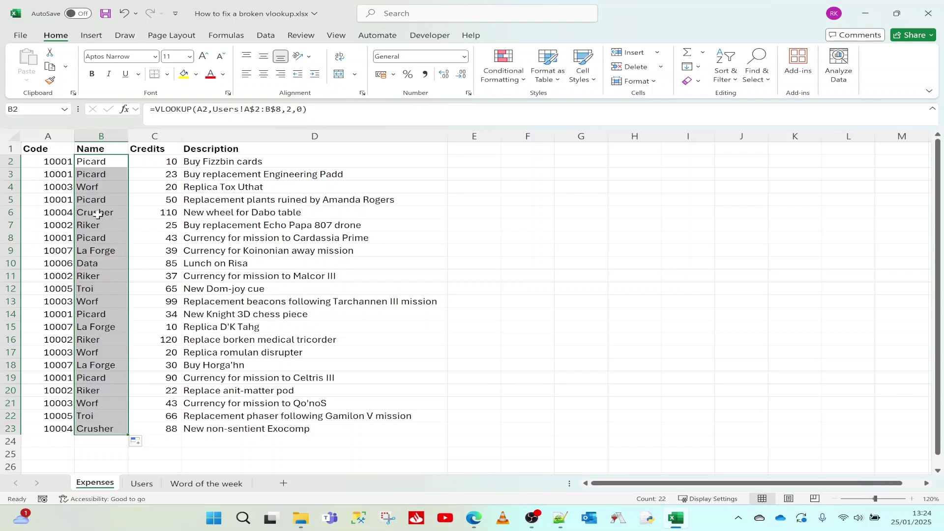
Compare the locked table array reference across the VLOOKUP formulas in B2 through B5 of the Expenses sheet
click(98, 163)
click(224, 109)
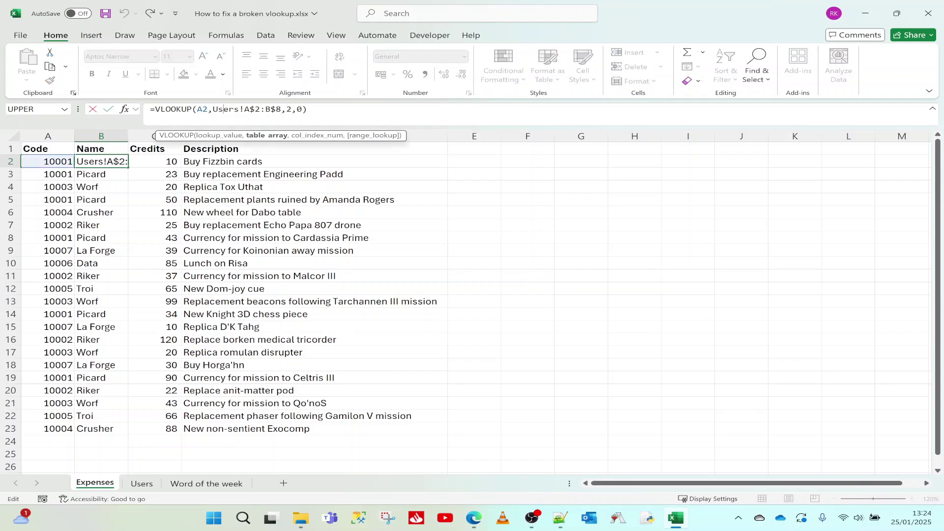
click(112, 176)
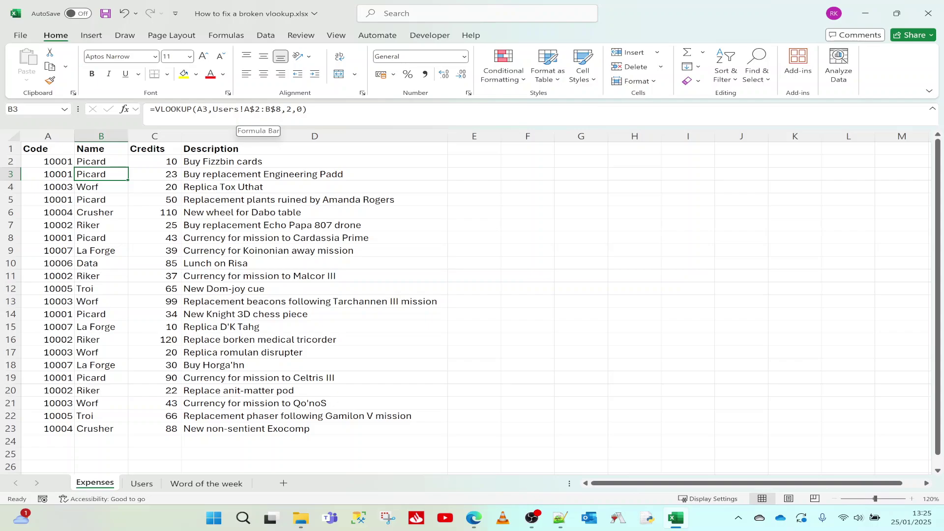
click(240, 109)
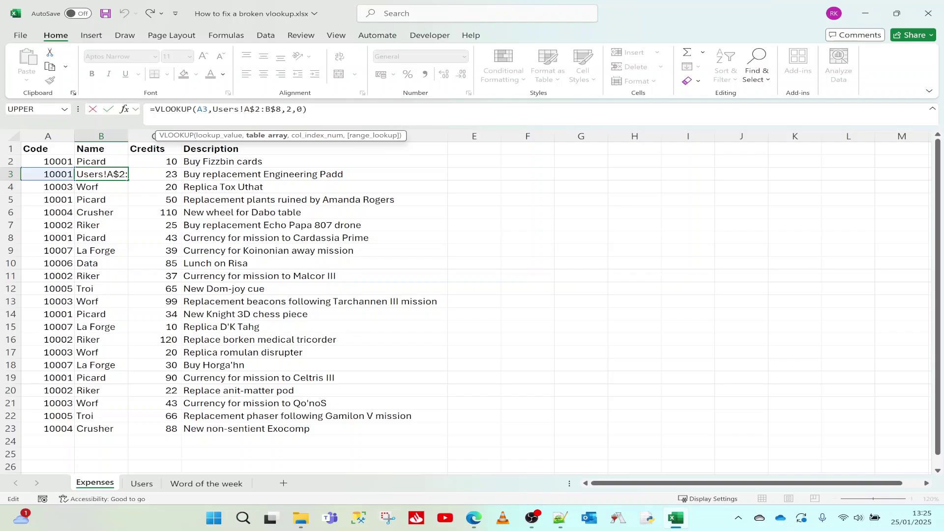
click(110, 163)
key(Escape)
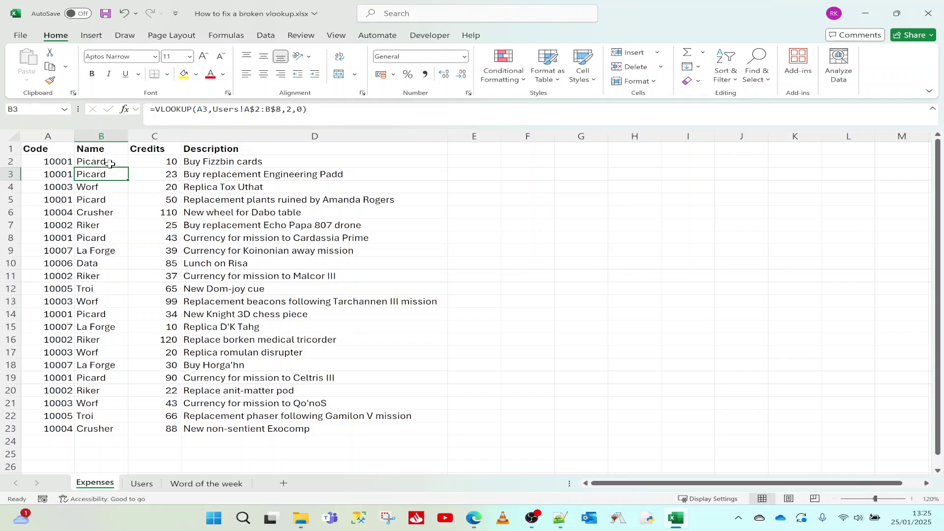
click(109, 186)
click(110, 200)
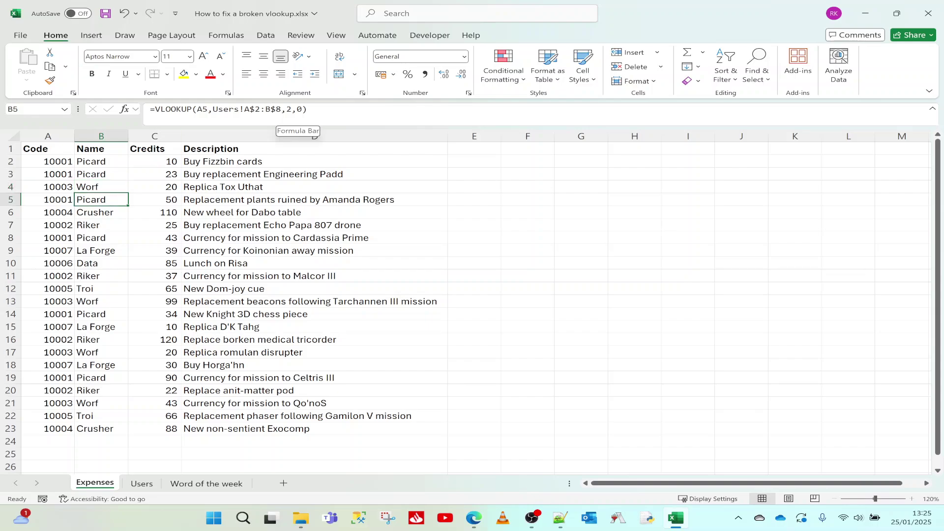
click(110, 163)
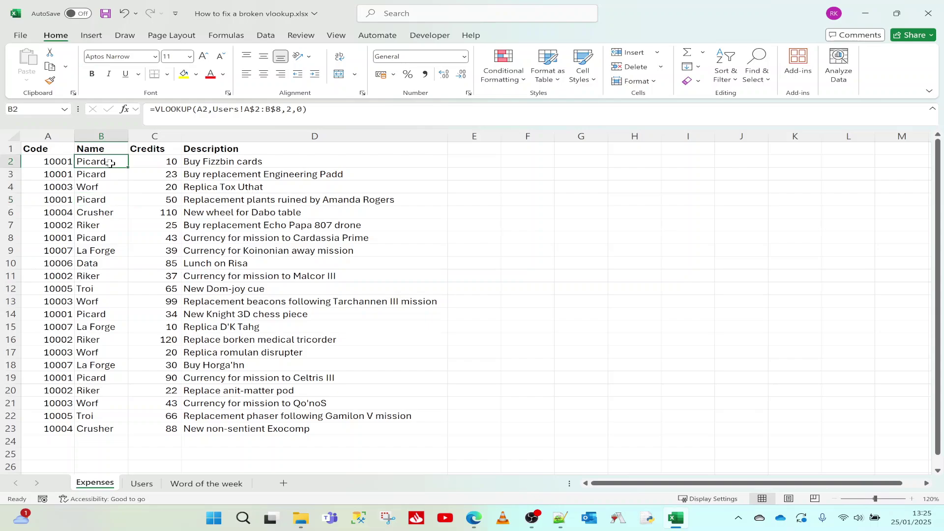
drag(281, 109, 244, 110)
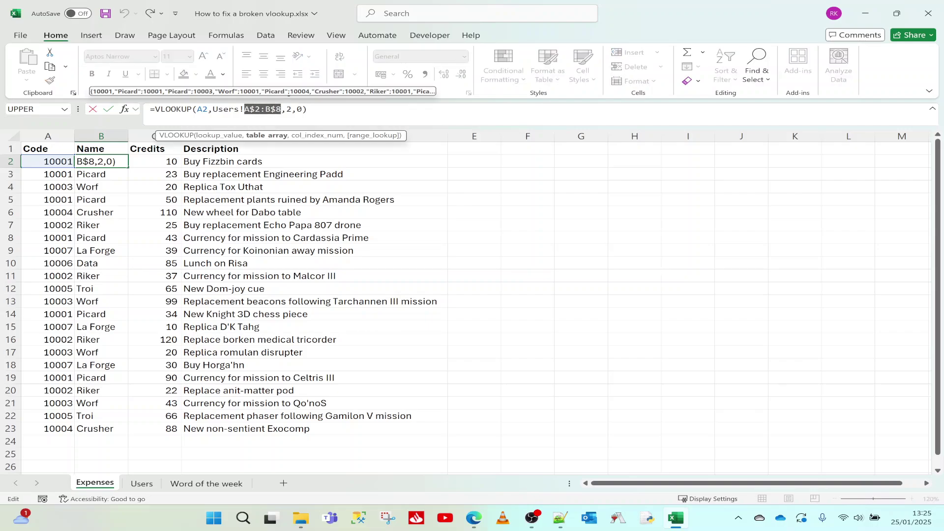
key(Escape)
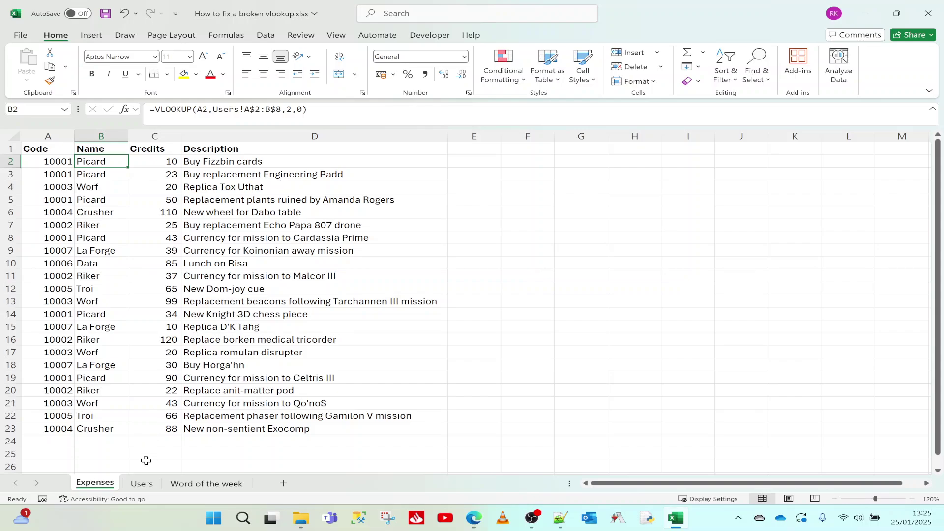
Add a user with code 10008 and name Q in row 9 of the Users sheet
click(143, 486)
click(61, 258)
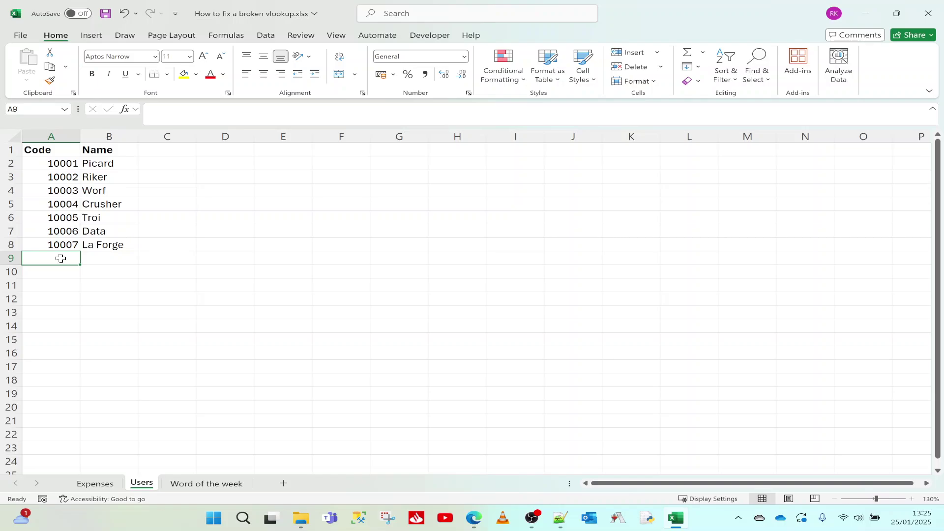
text(10)
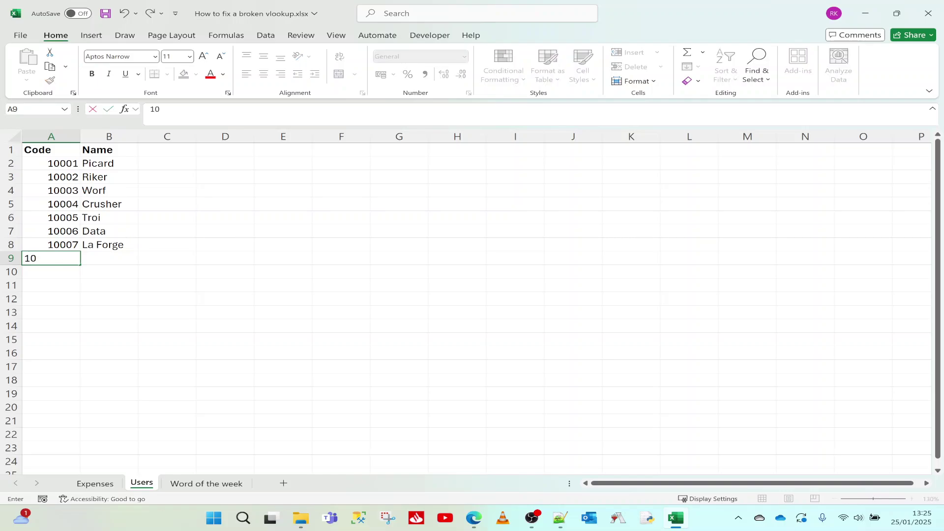
text(008)
key(Tab)
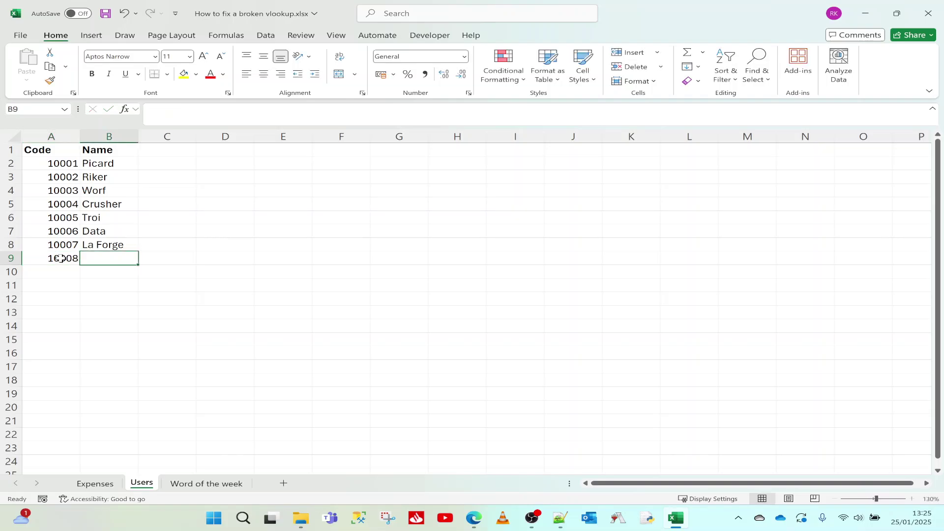
text(Q)
key(Return)
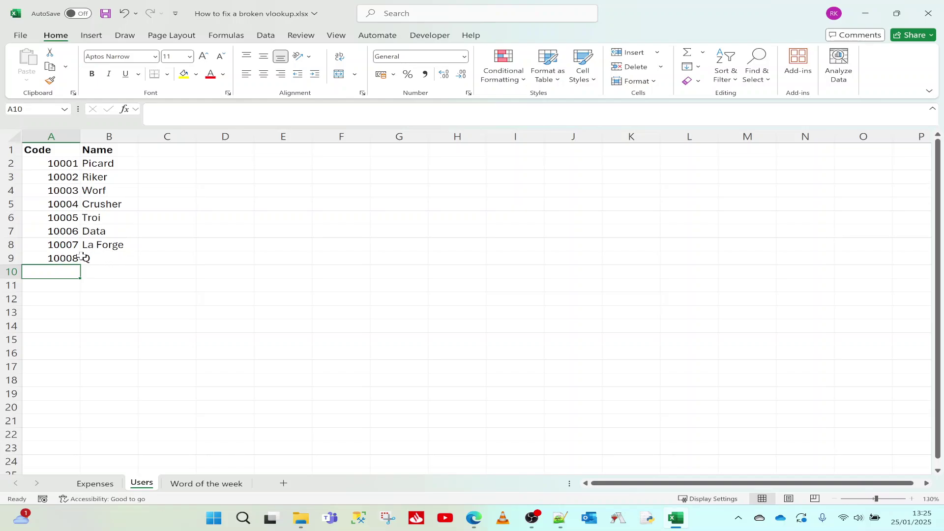
Set the code in A17 of the Expenses sheet to 10008
click(98, 485)
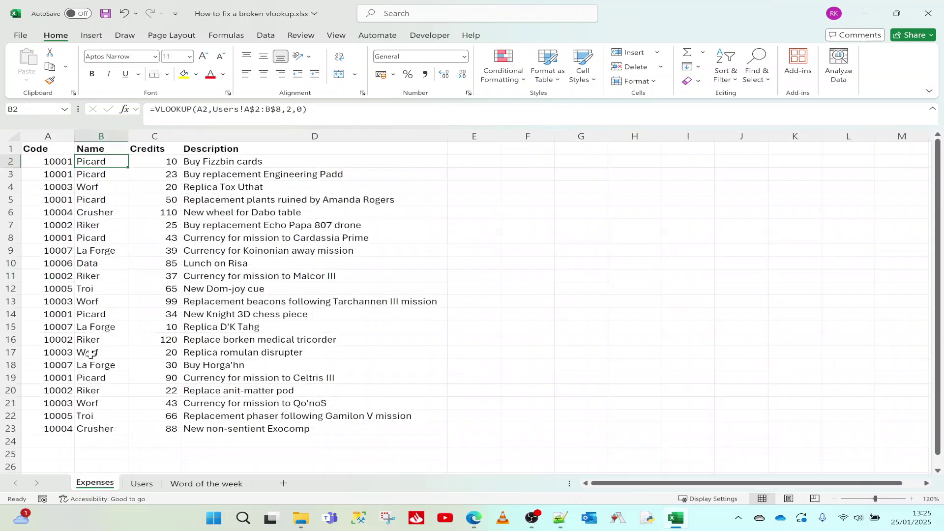
click(57, 354)
text(1)
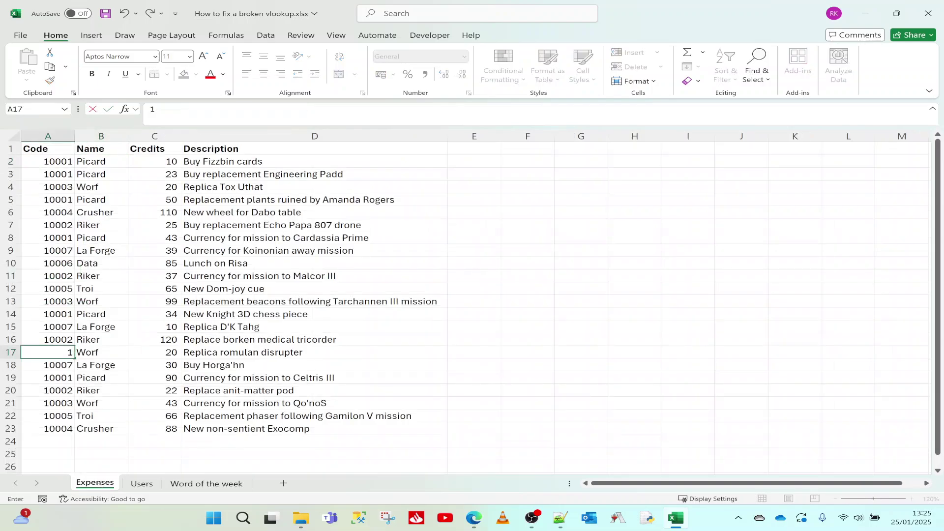
text(0008)
key(Return)
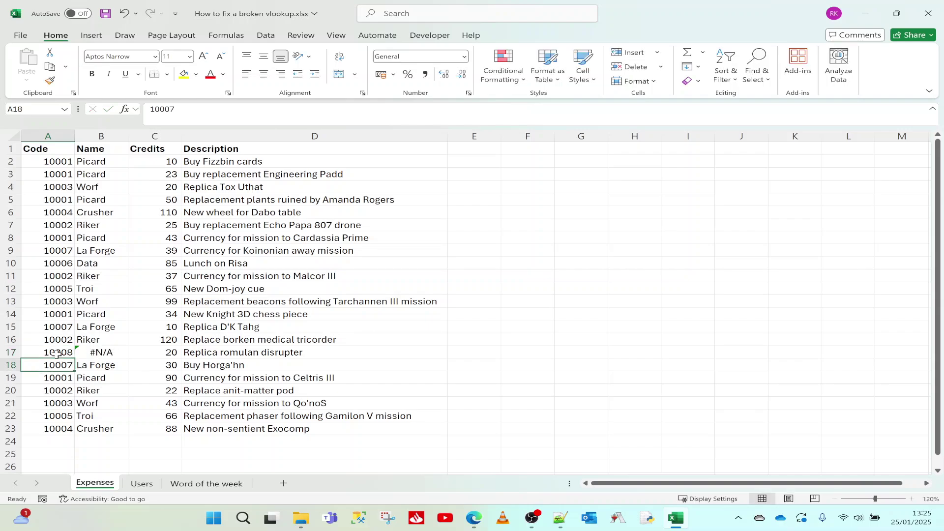
Set the table array of the VLOOKUP formula in B17 to the whole columns Users!A:B
click(90, 352)
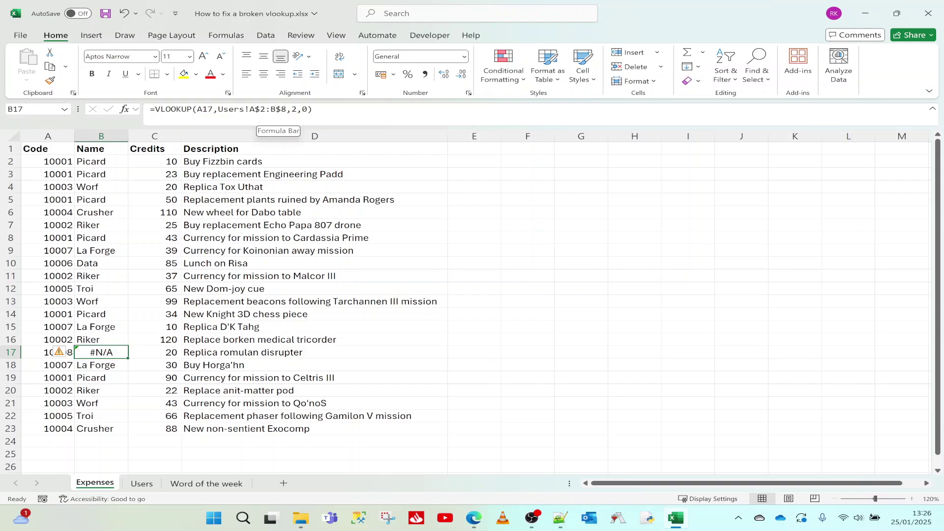
click(140, 484)
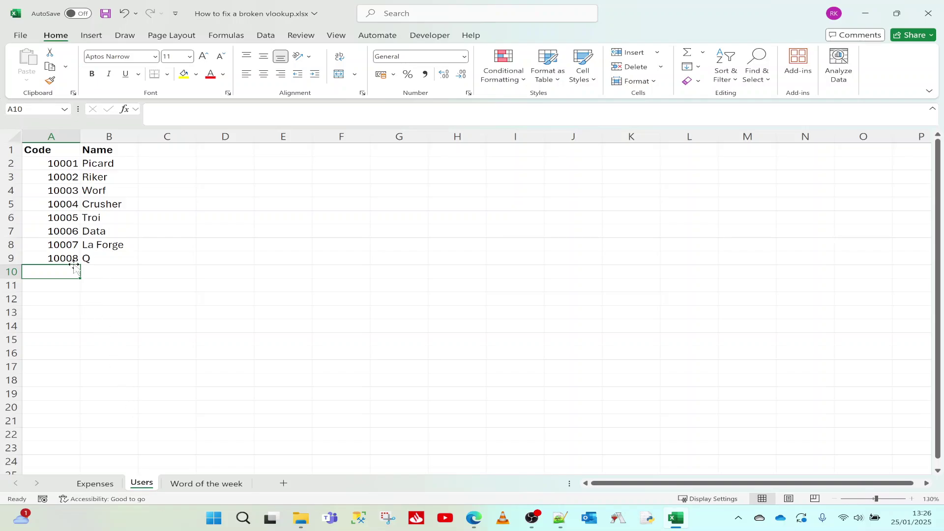
click(109, 486)
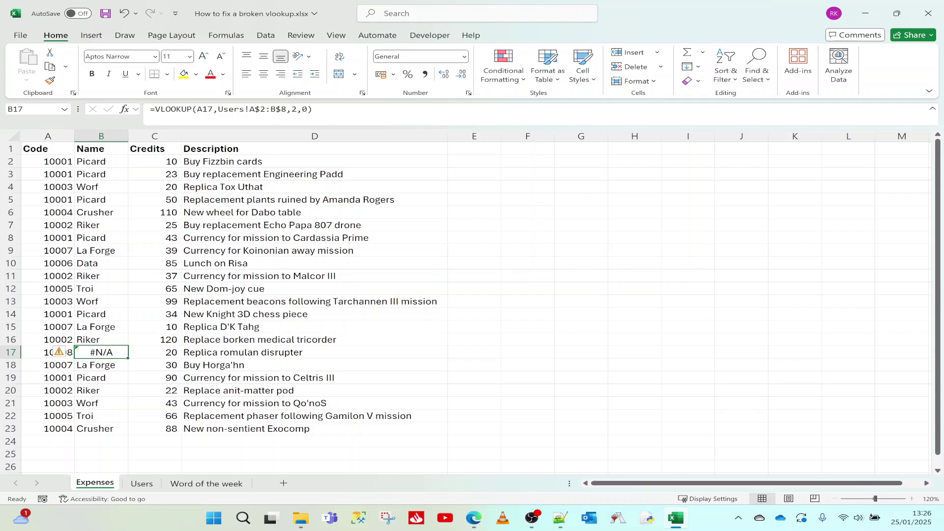
drag(287, 110, 255, 110)
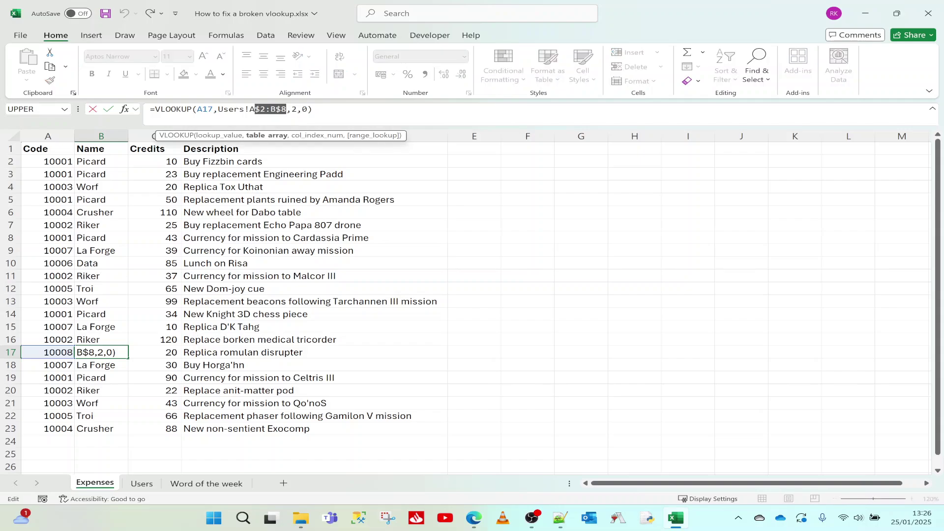
text(:B)
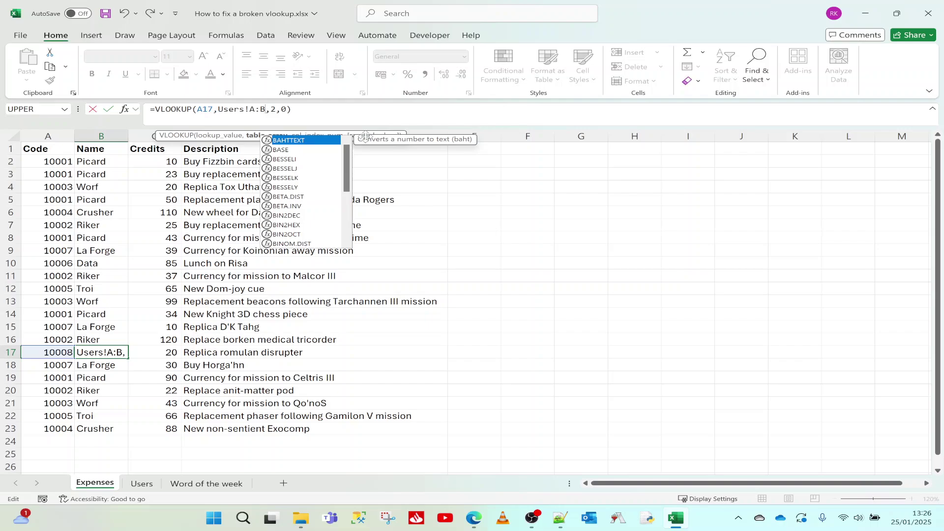
key(Return)
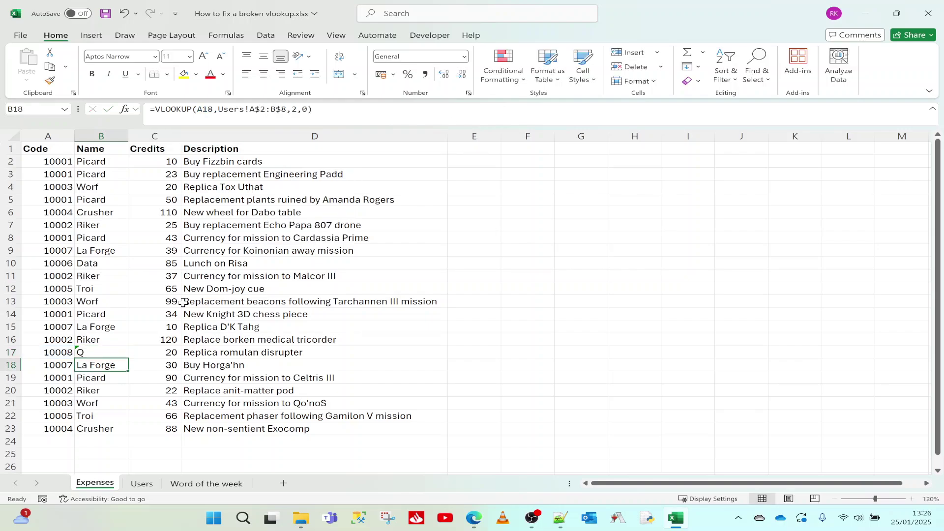
Set the table array of the VLOOKUP formula in B2 to Users!A:B and fill it down to B23
click(108, 161)
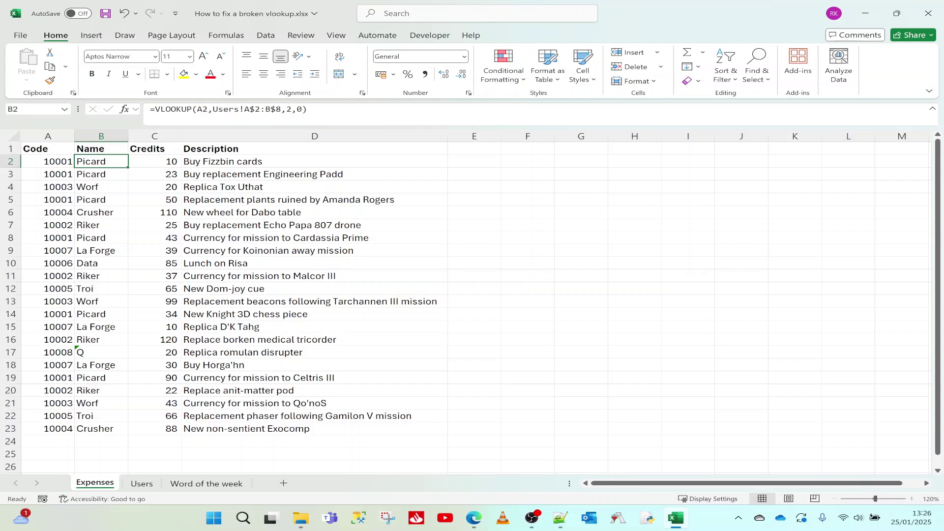
click(281, 110)
key(BackSpace)
key(BackSpace)
key(BackSpace)
key(BackSpace)
key(BackSpace)
key(BackSpace)
text($2:B$8)
key(Return)
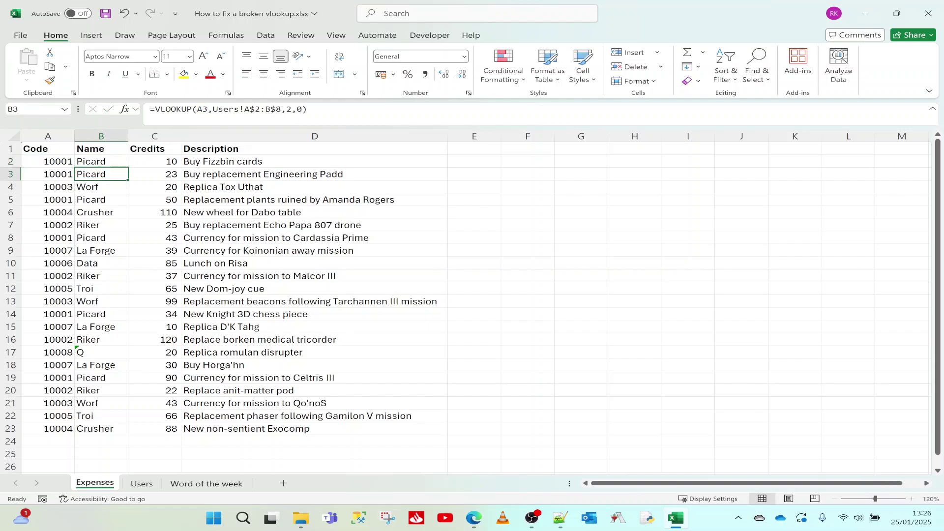
click(98, 156)
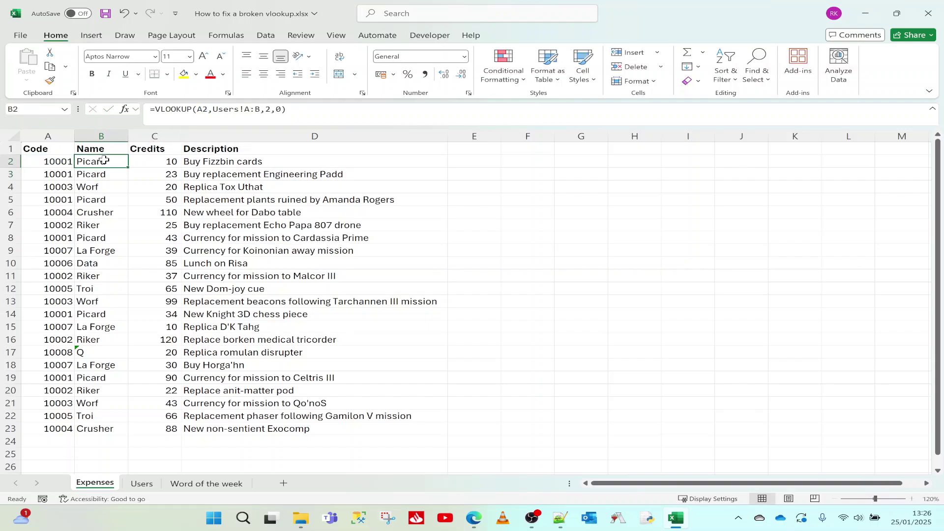
double_click(128, 167)
Check the VLOOKUP formula in B17 against the Users list, and view the Word of the week sheet
click(90, 351)
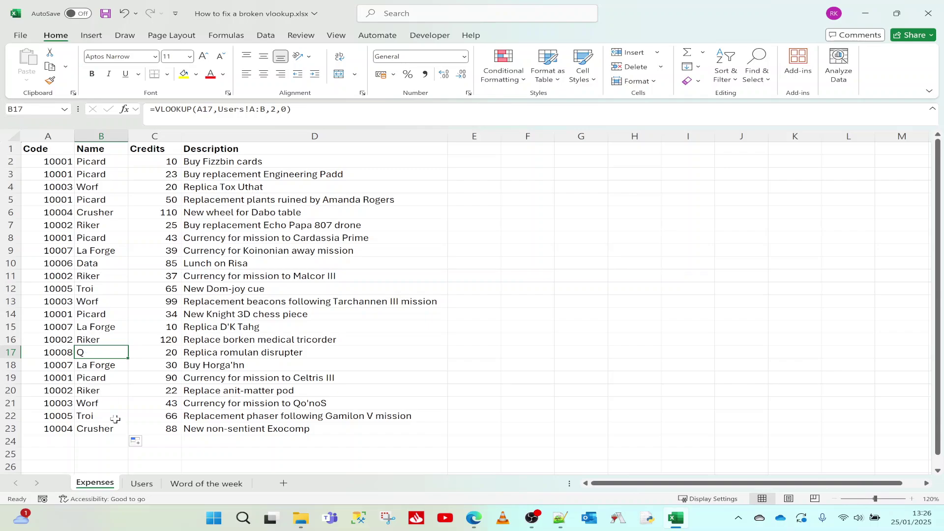
click(141, 483)
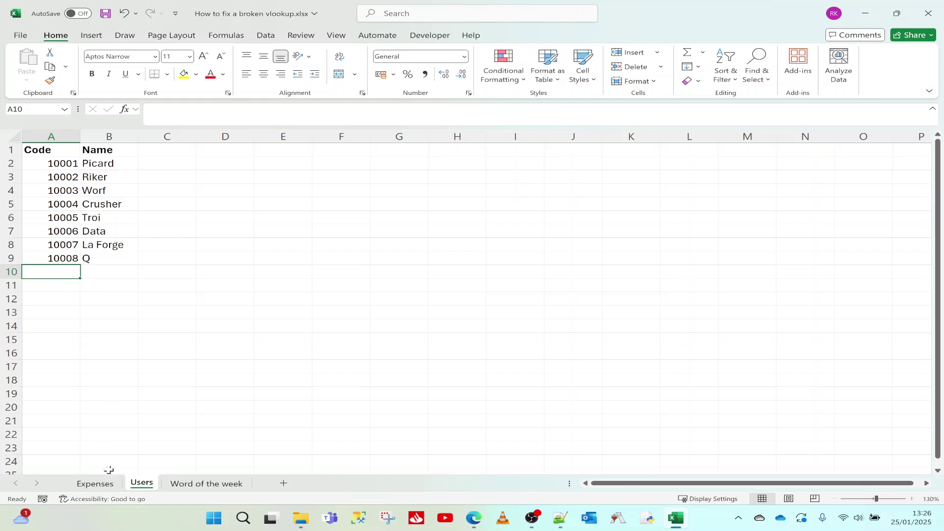
click(110, 484)
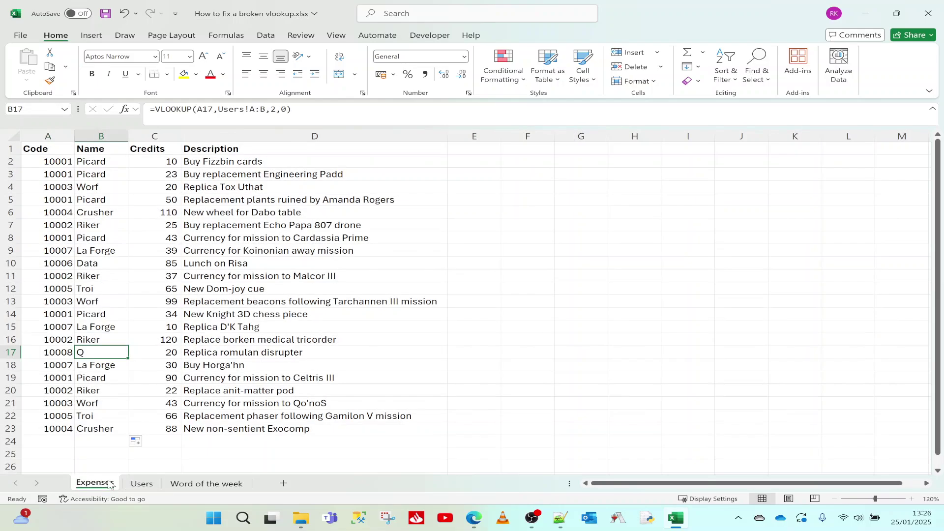
click(219, 488)
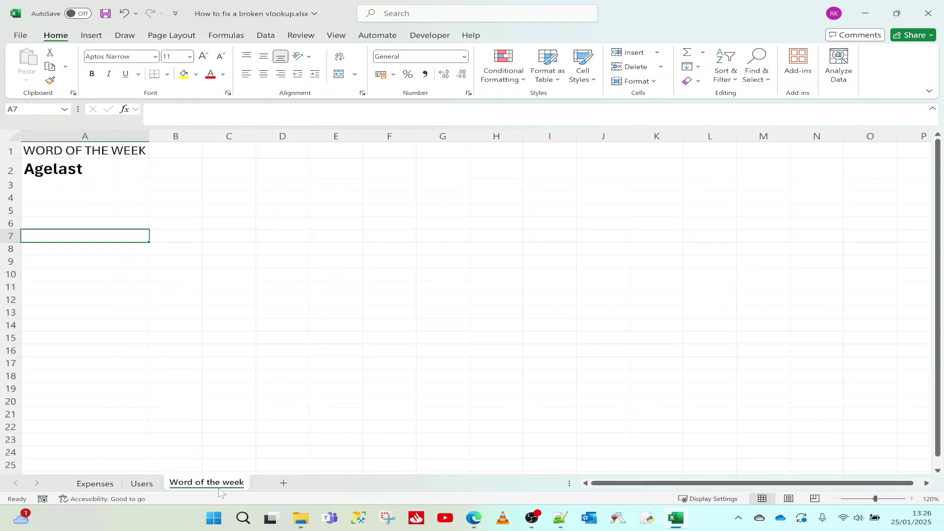